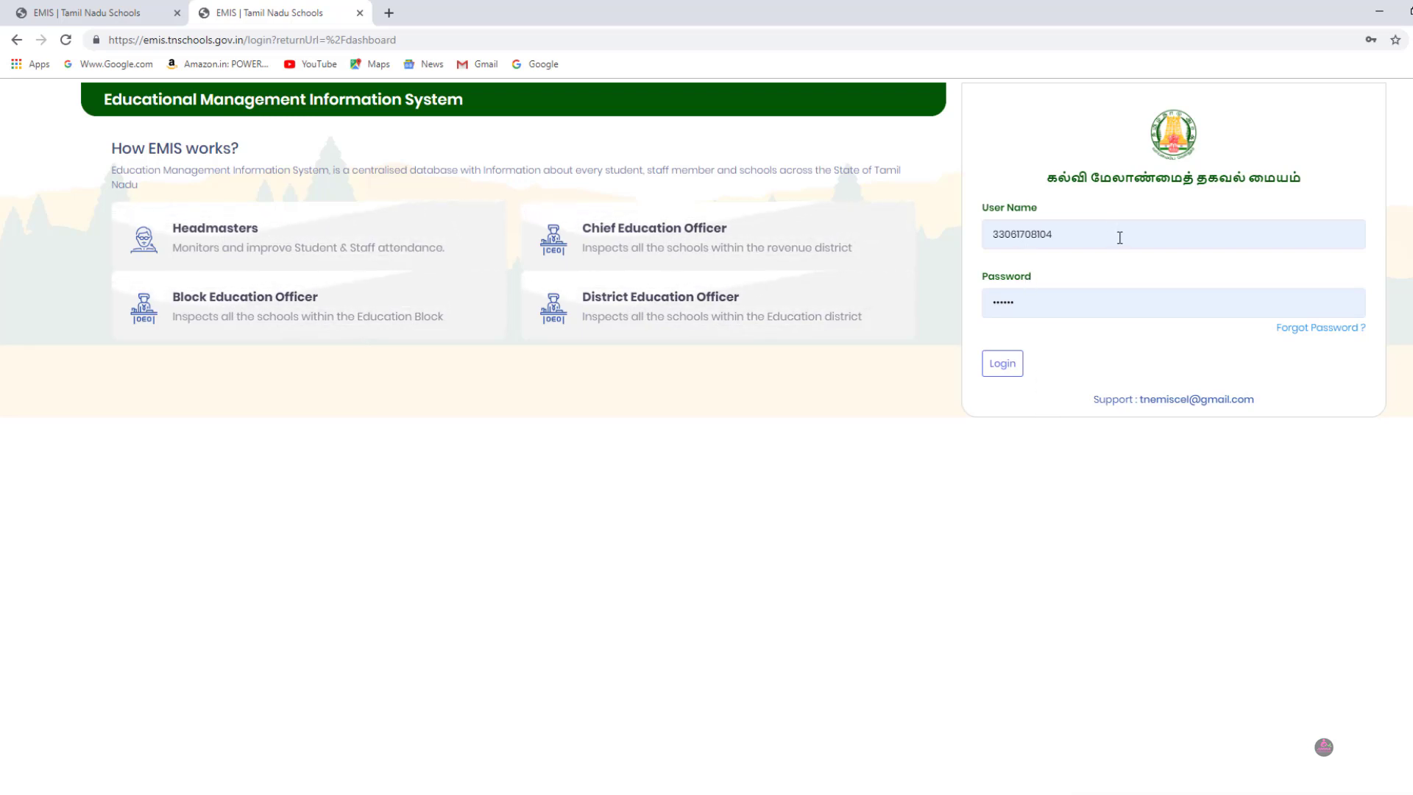
Step: Sign in to the school account and open the Students List page under Students
left_click(1004, 366)
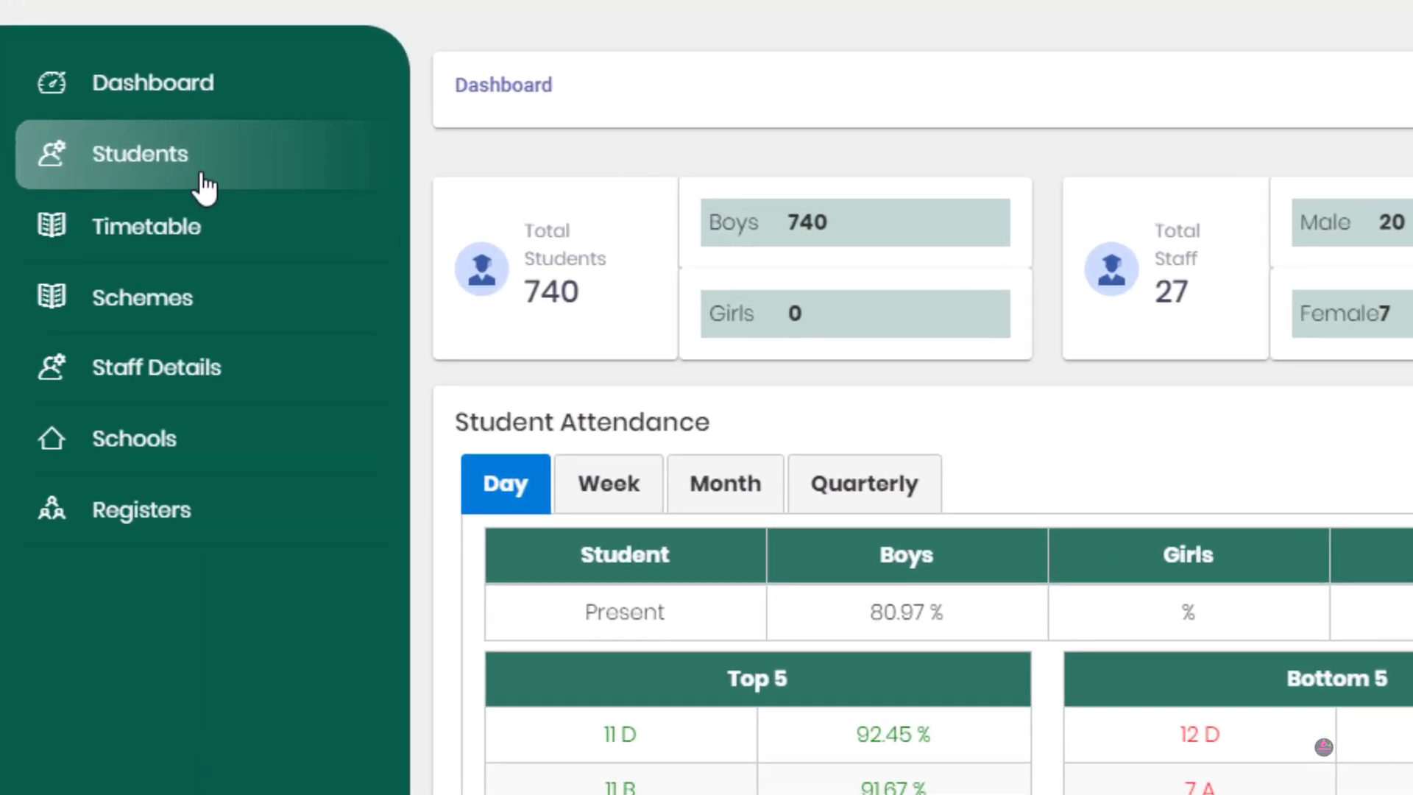
left_click(203, 177)
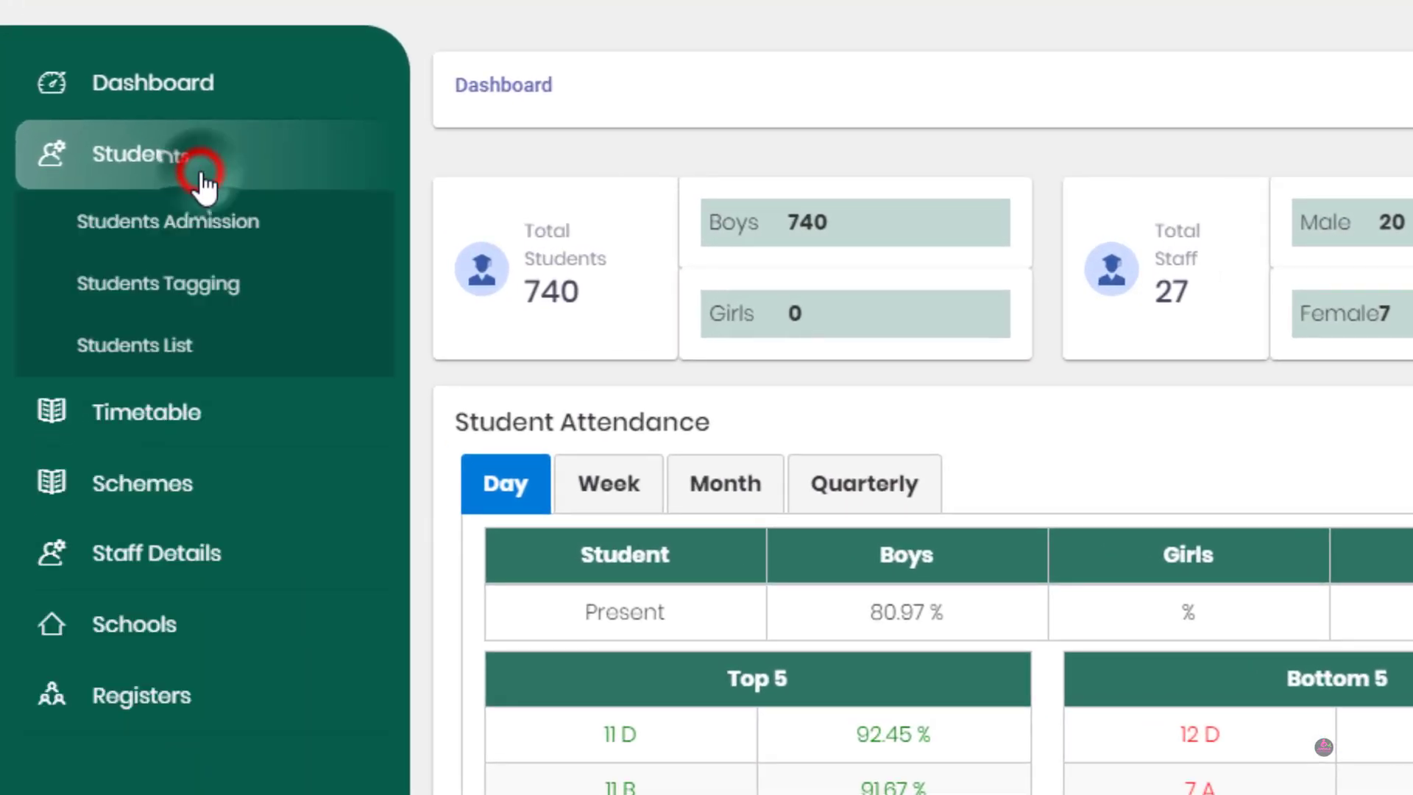
left_click(207, 346)
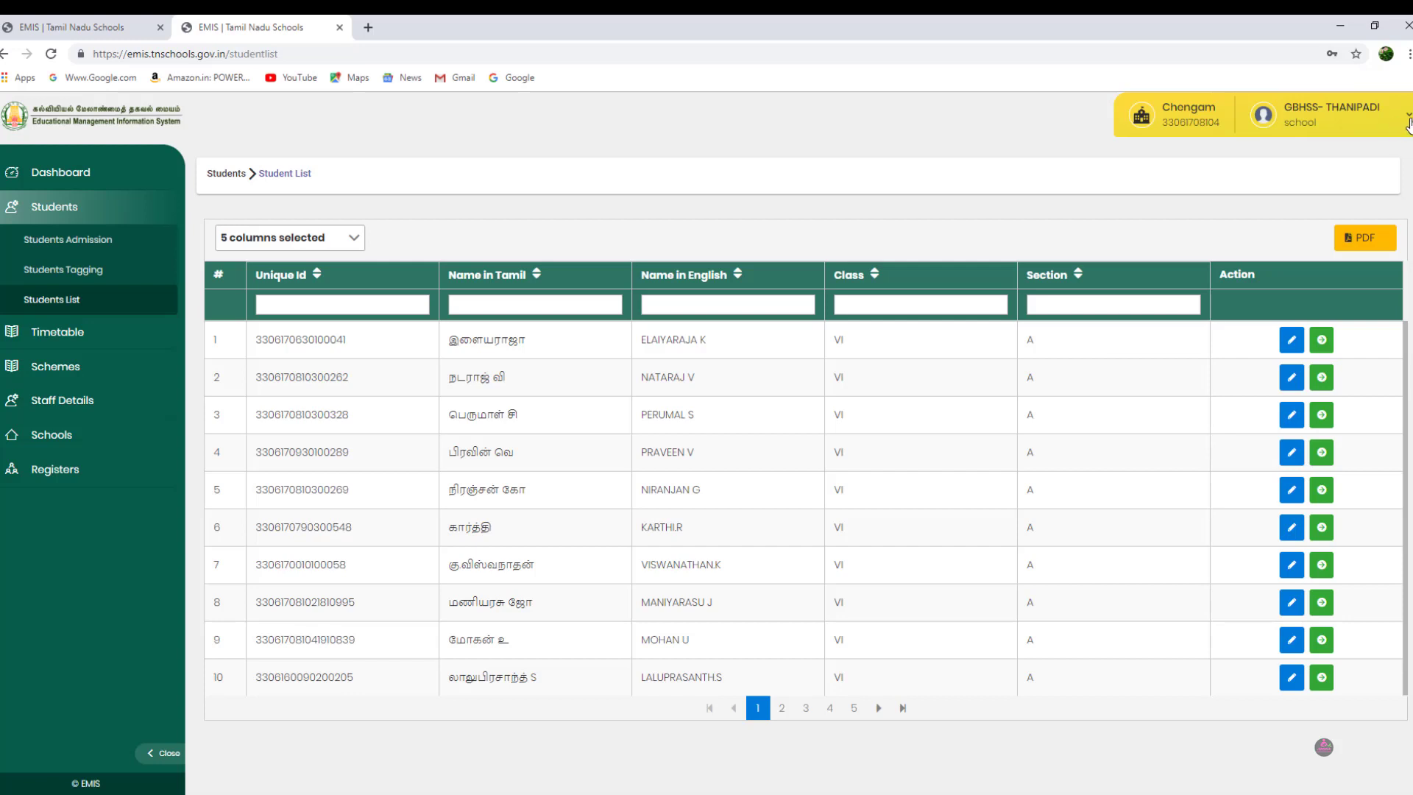
Step: Log out of the school account and fill the login form with the student's saved user name
left_click(1408, 125)
left_click(1309, 284)
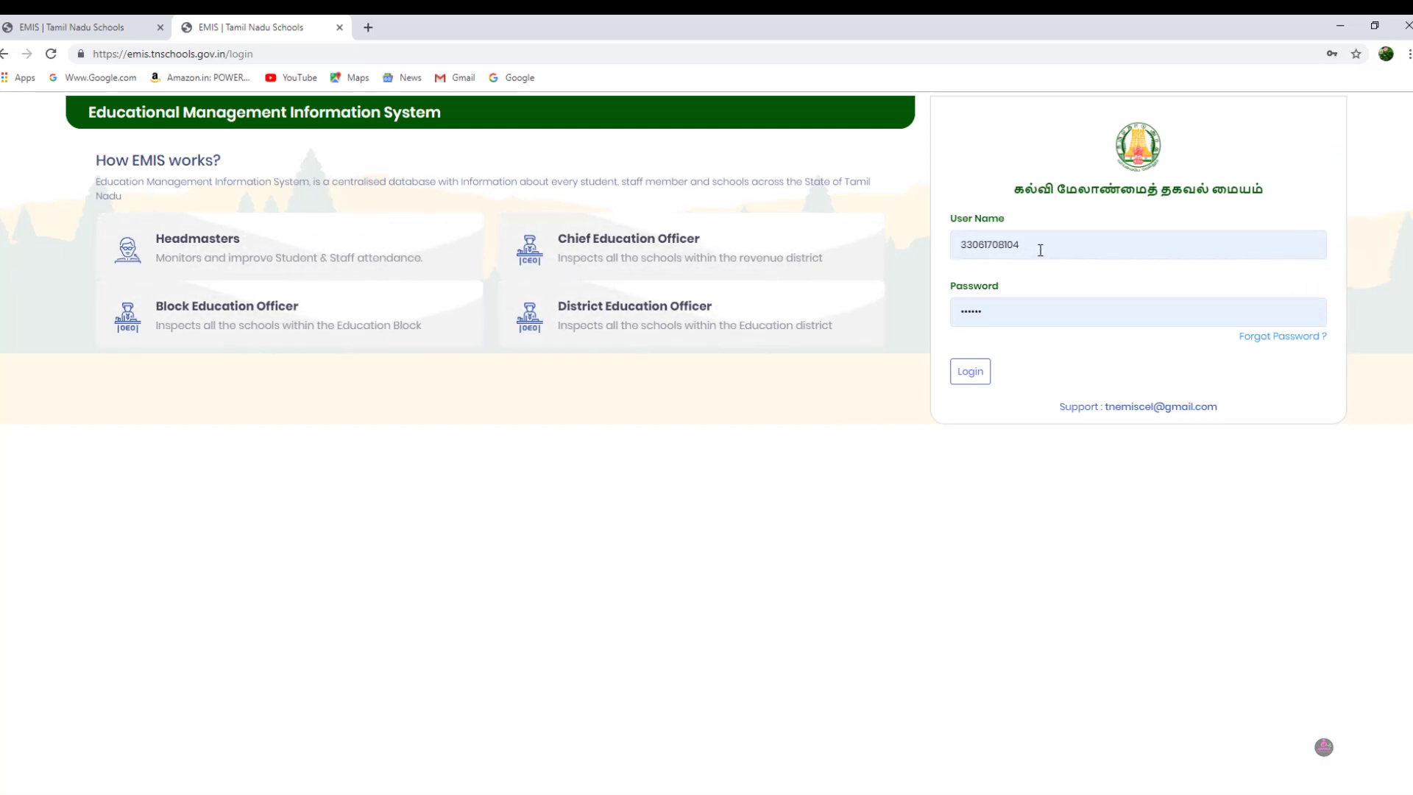
double_click(1038, 248)
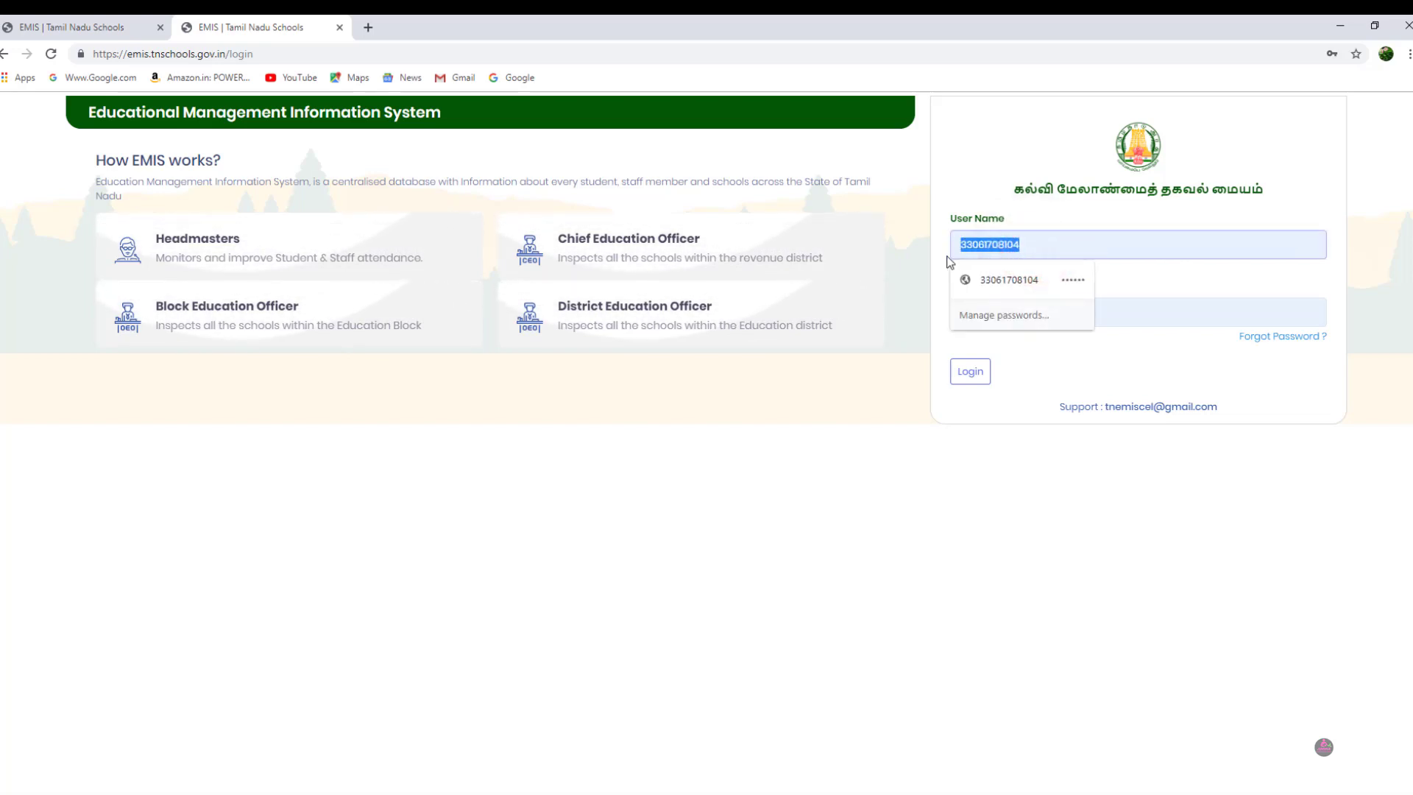
key("ctrl+v")
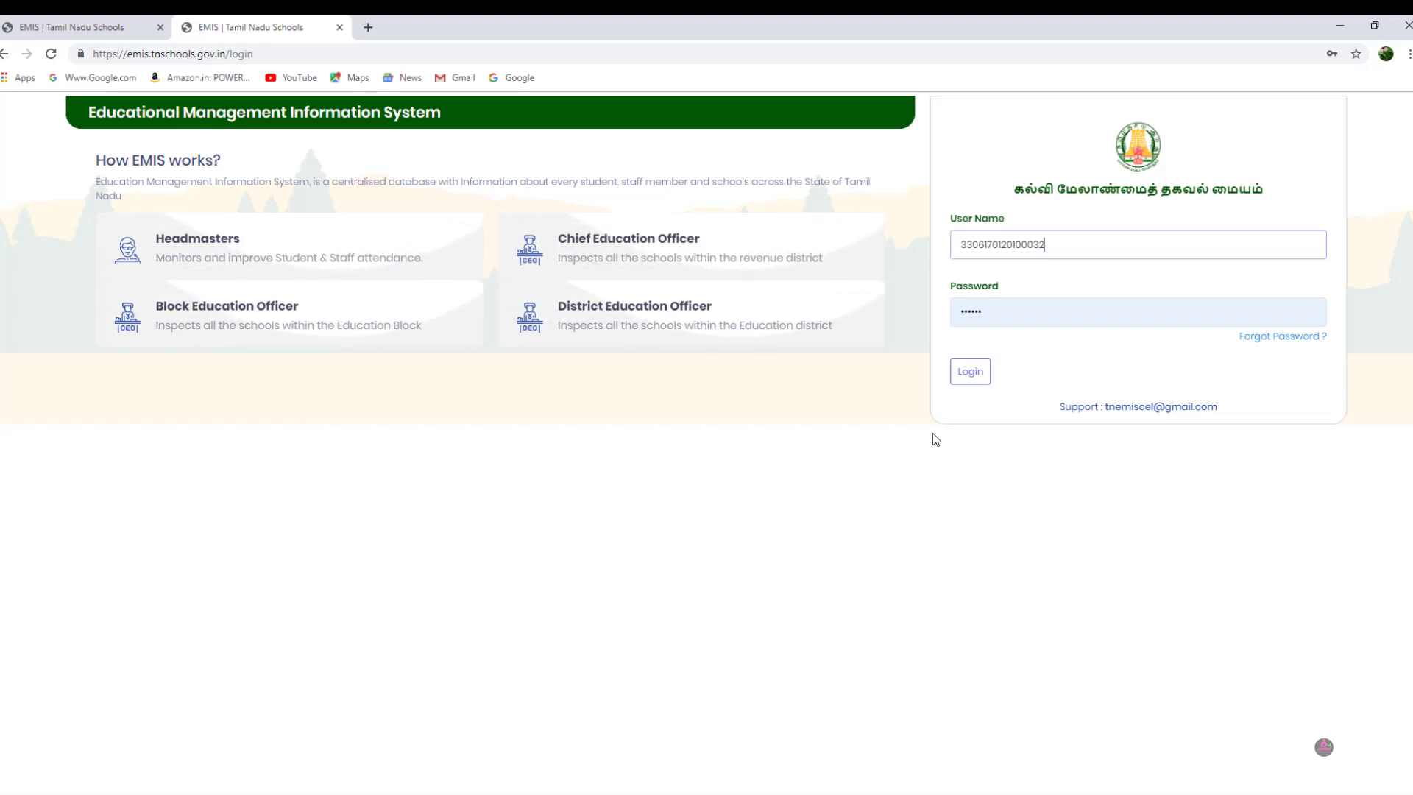
Step: Replace the autofilled password with the student's password and submit the login
double_click(1000, 312)
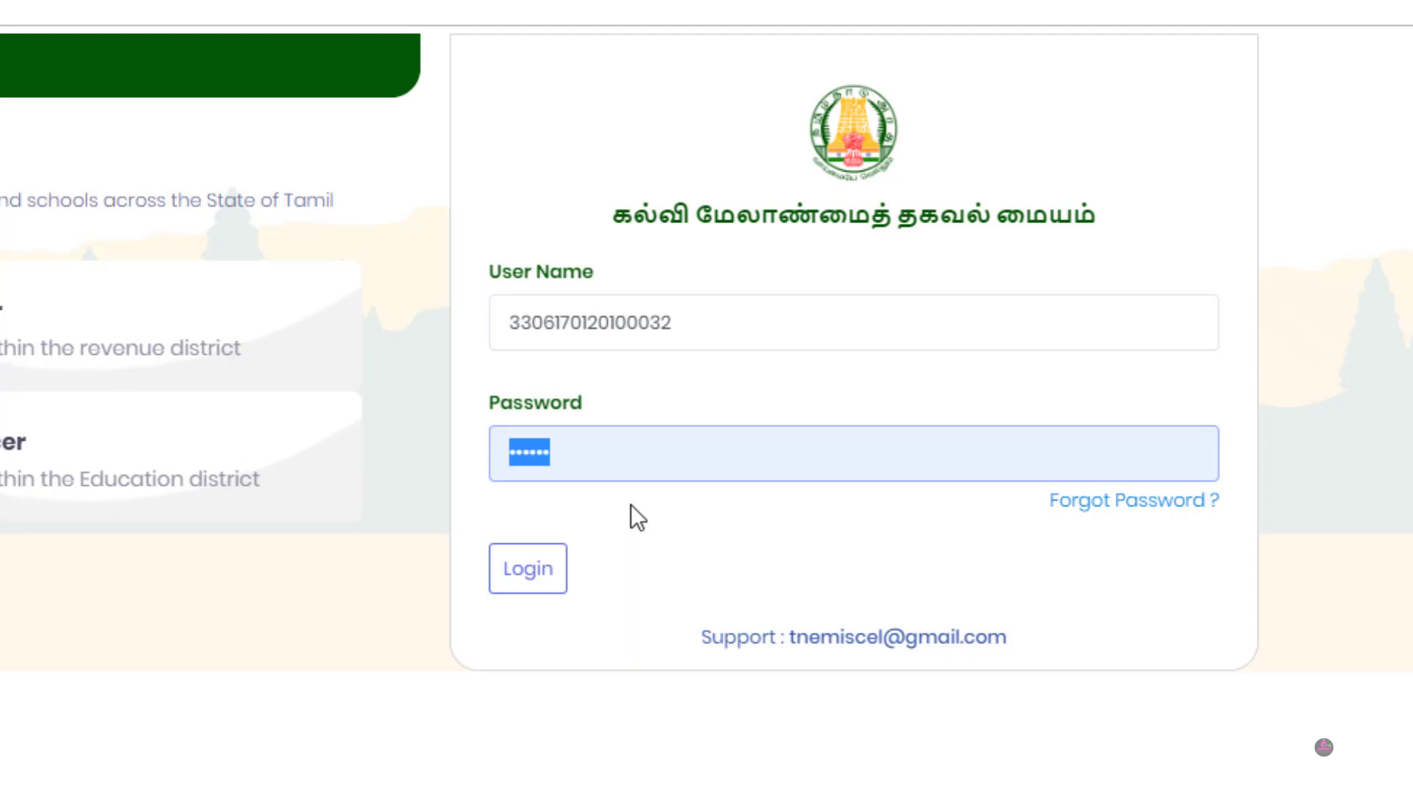
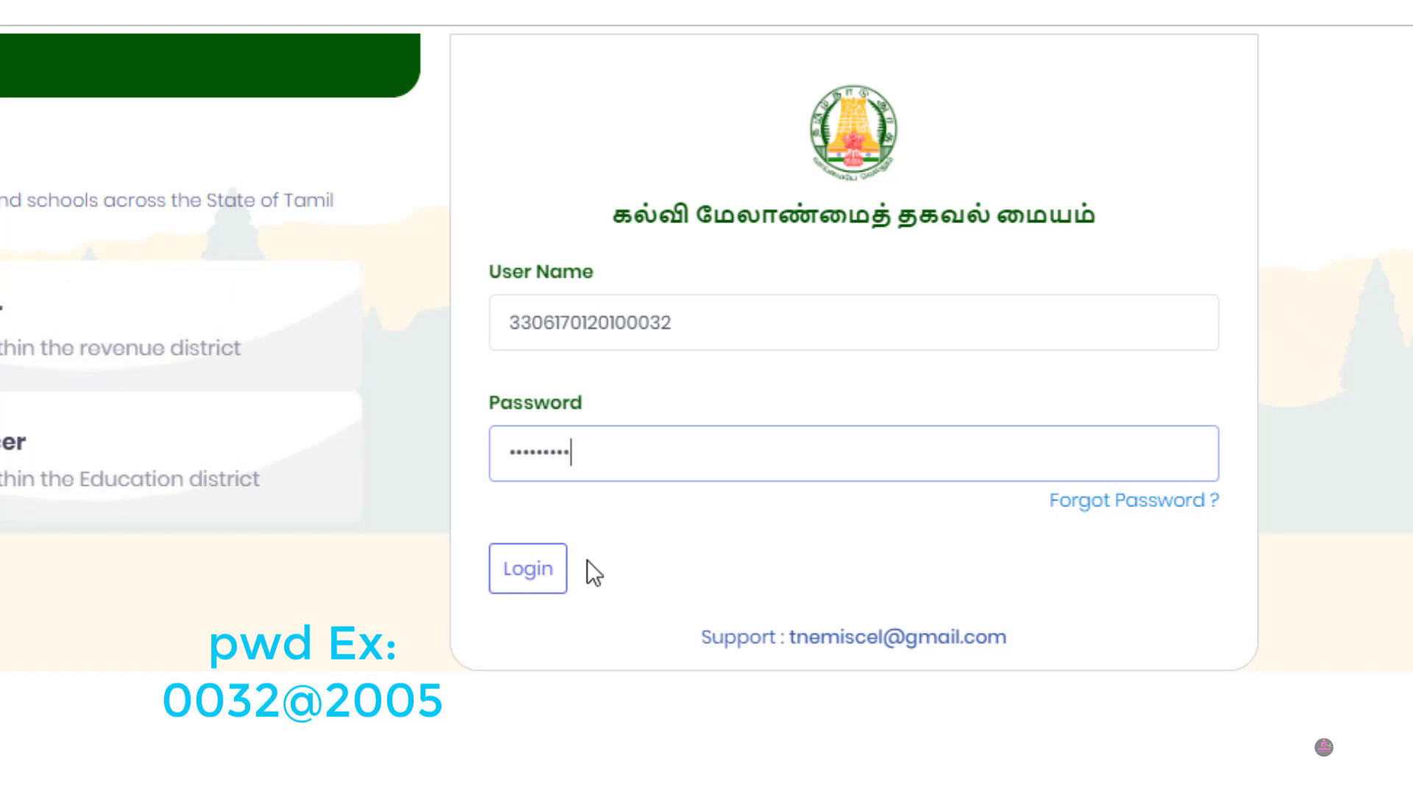
left_click(541, 571)
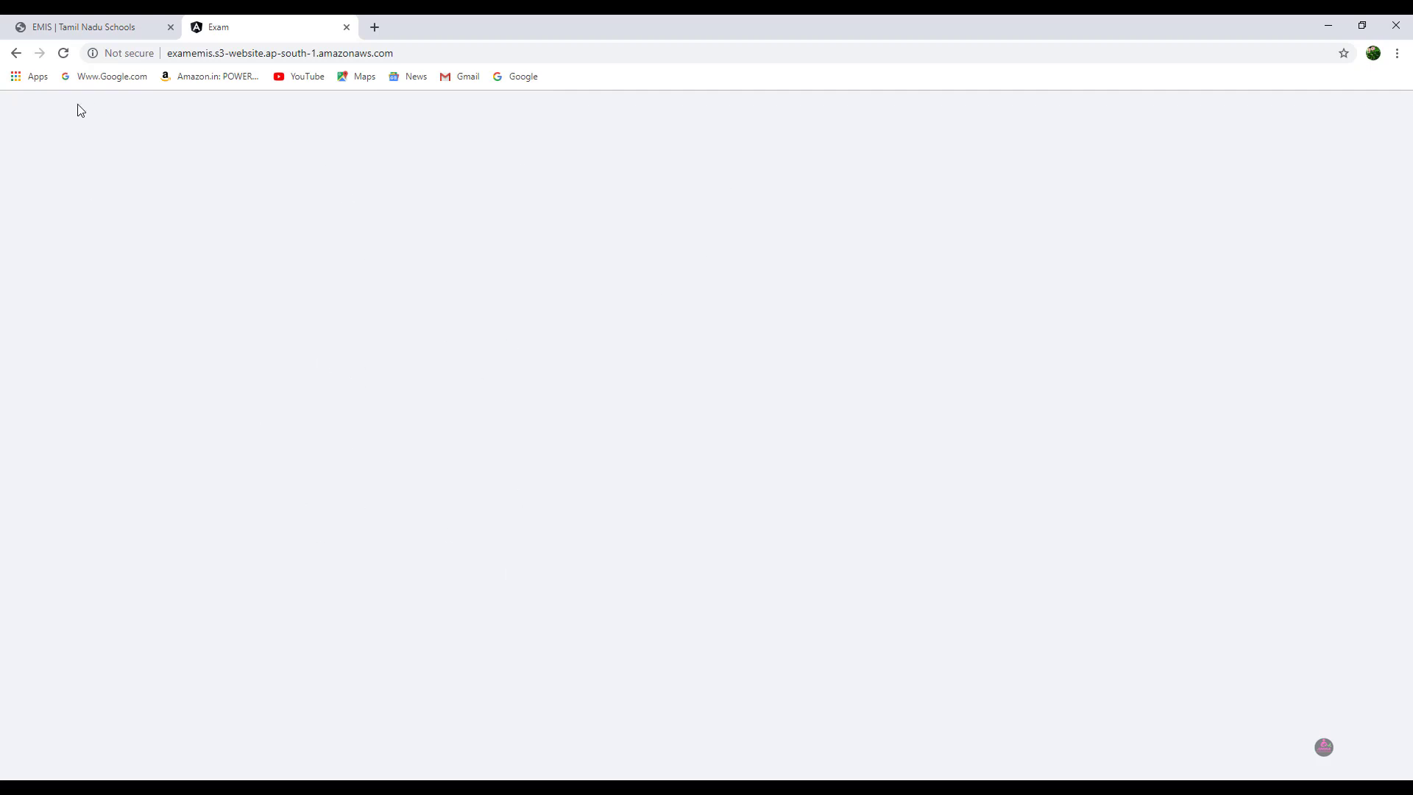
Step: Reload the blank exam page and attempt a login with the saved user name and password
left_click(64, 54)
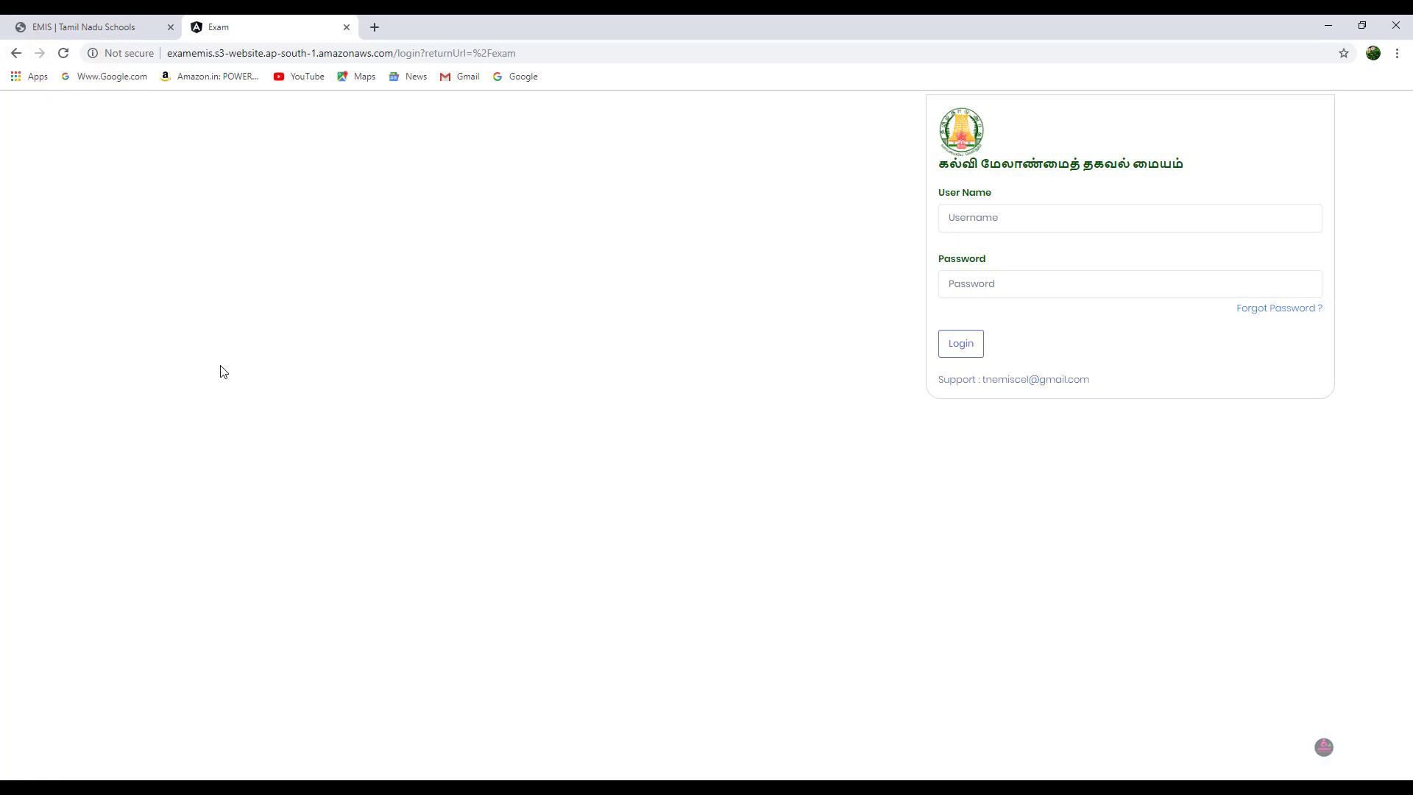
left_click(976, 223)
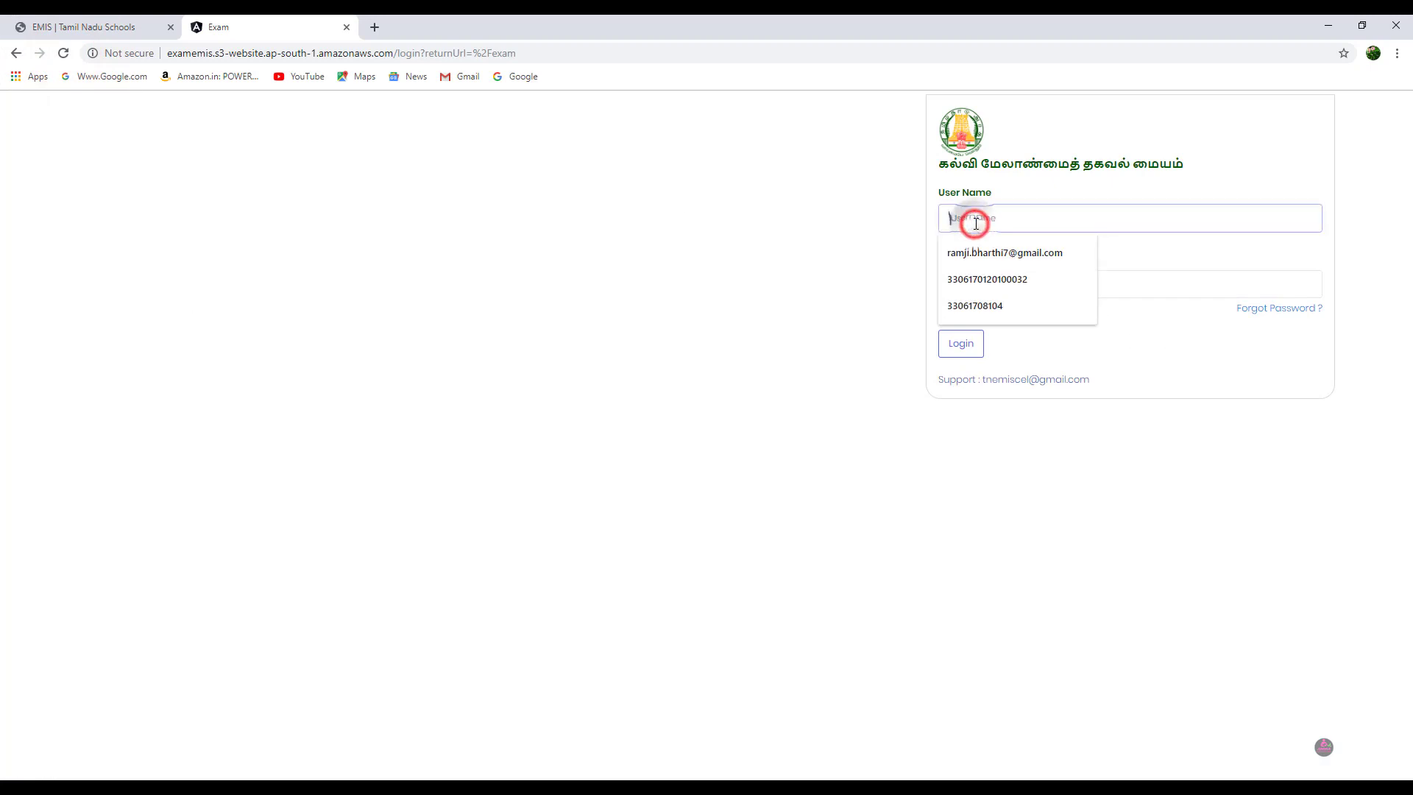
left_click(987, 279)
left_click(992, 287)
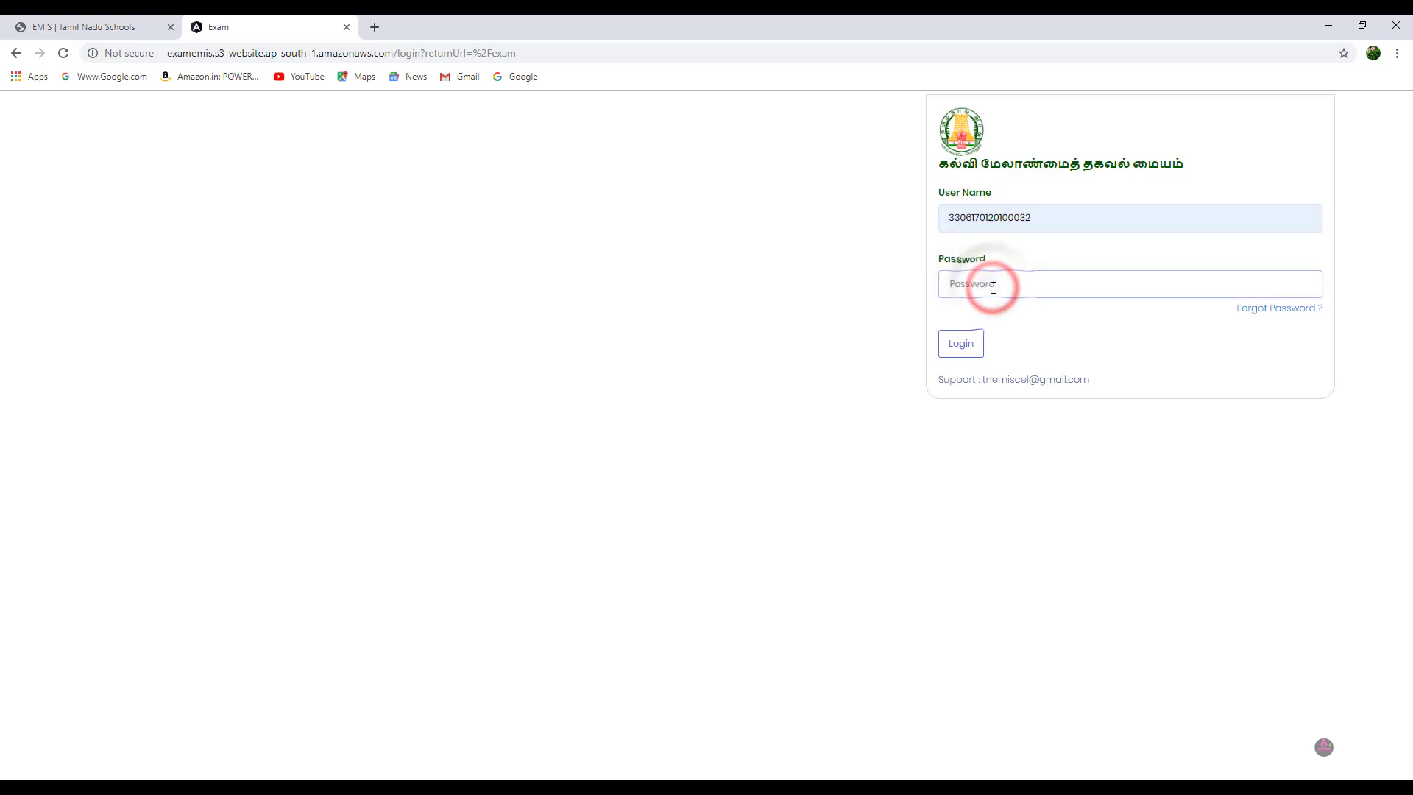
type("•••••••••")
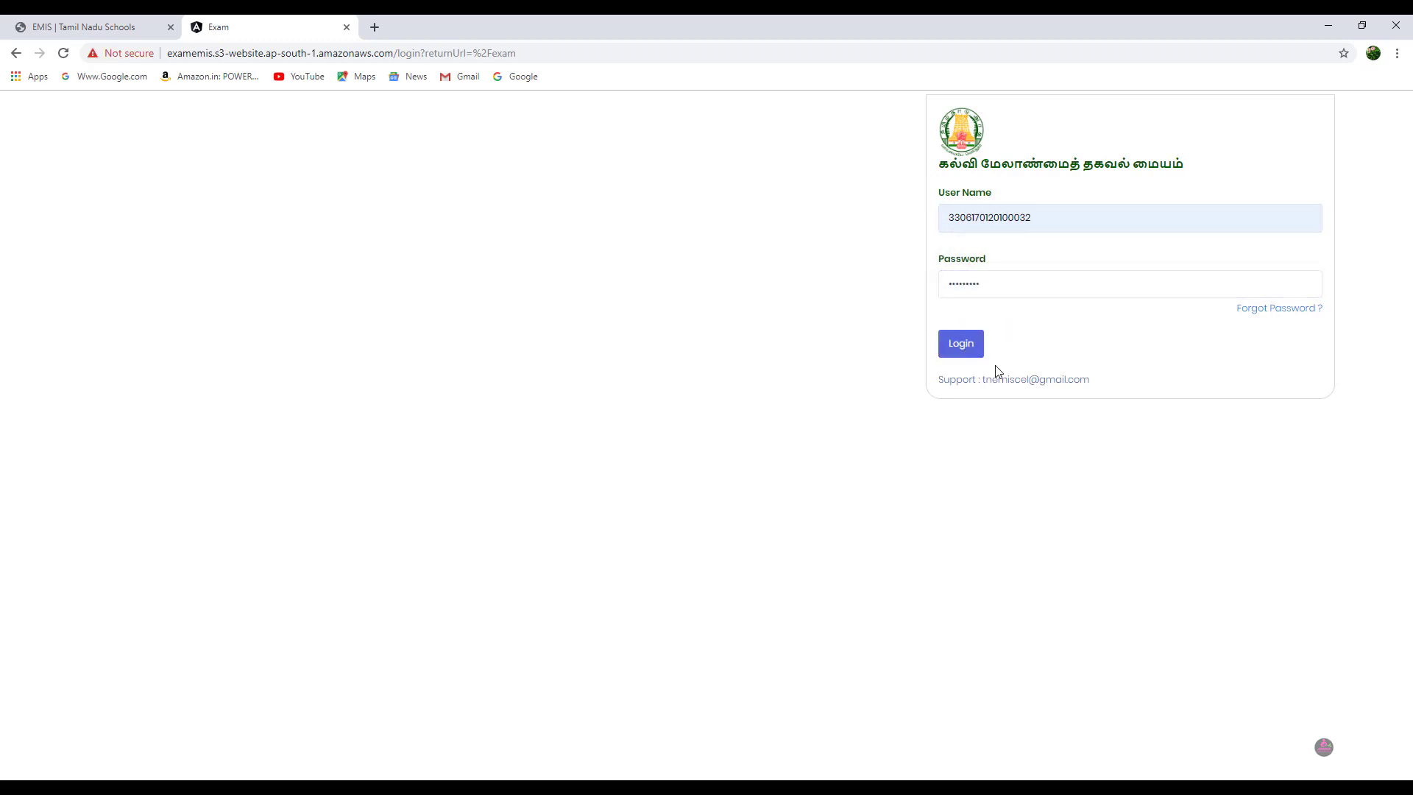
left_click(965, 355)
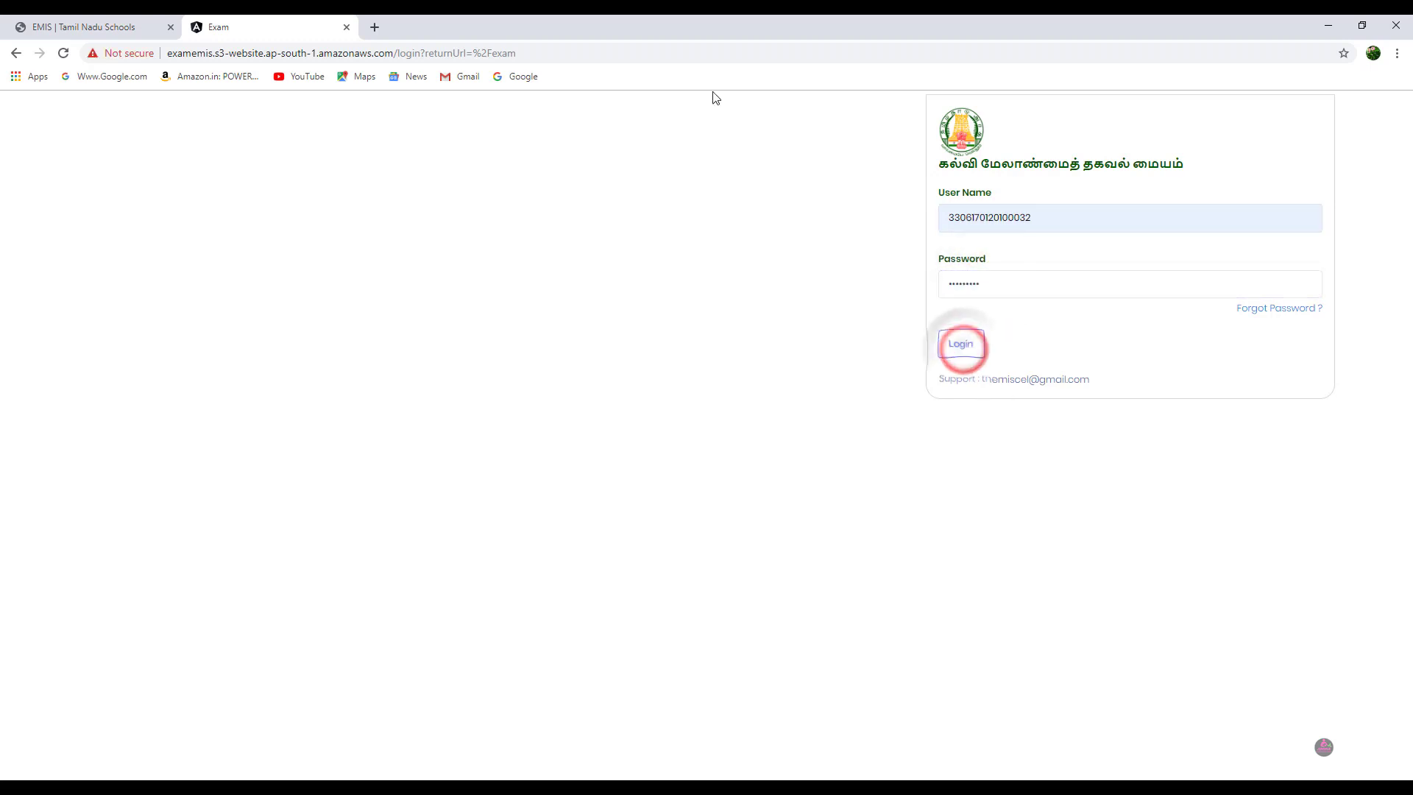
Step: Reload the login page and log in again with the saved username and the student's password
left_click(64, 53)
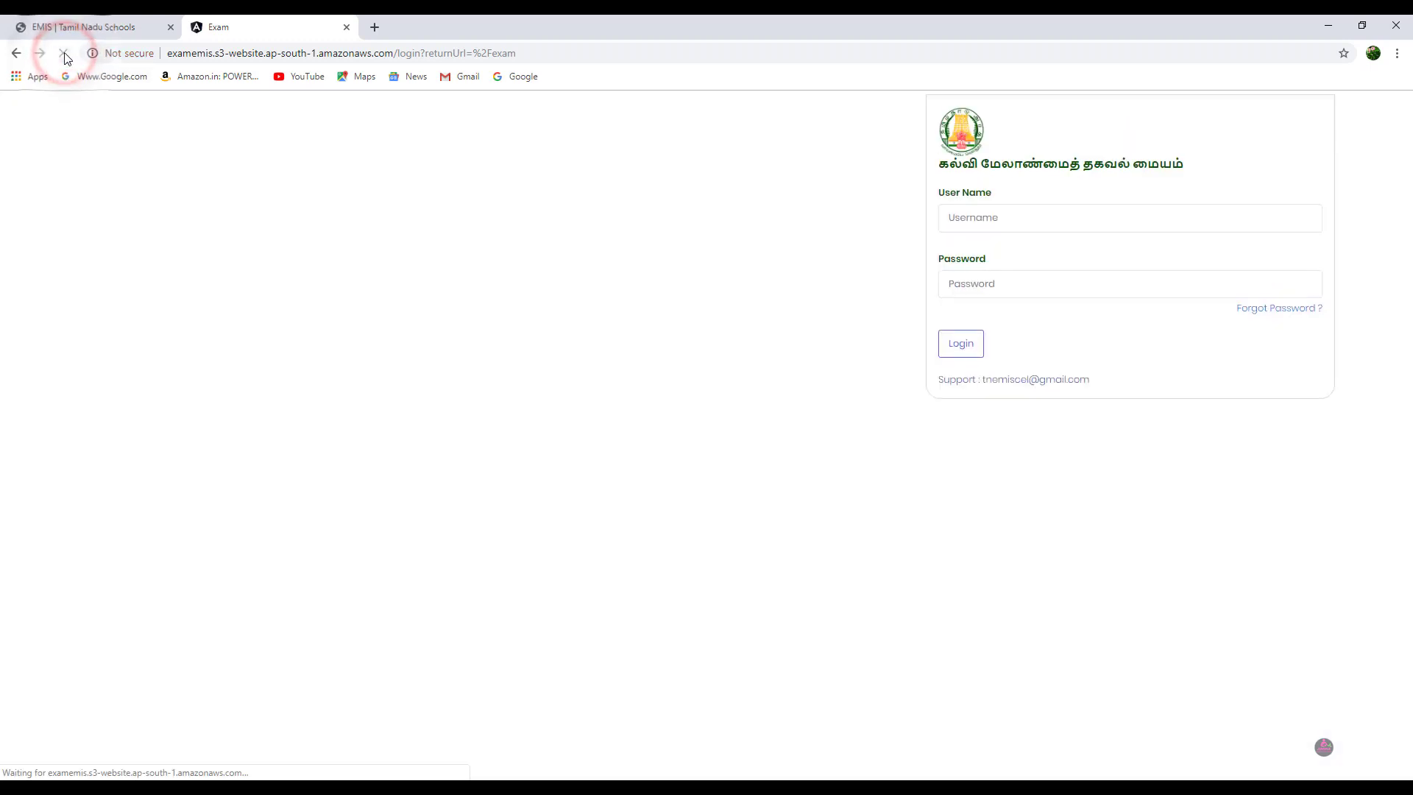
left_click(961, 218)
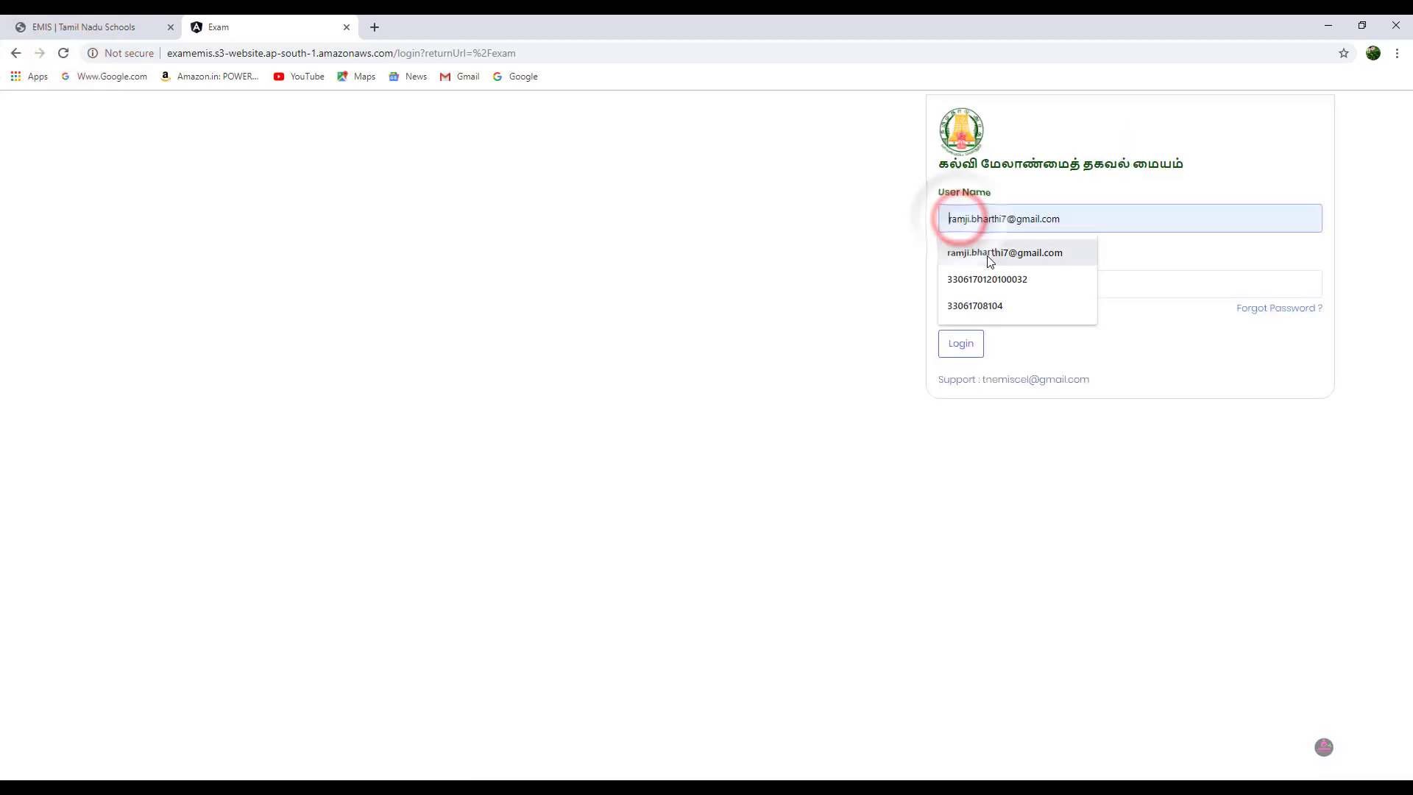
left_click(984, 280)
left_click(983, 282)
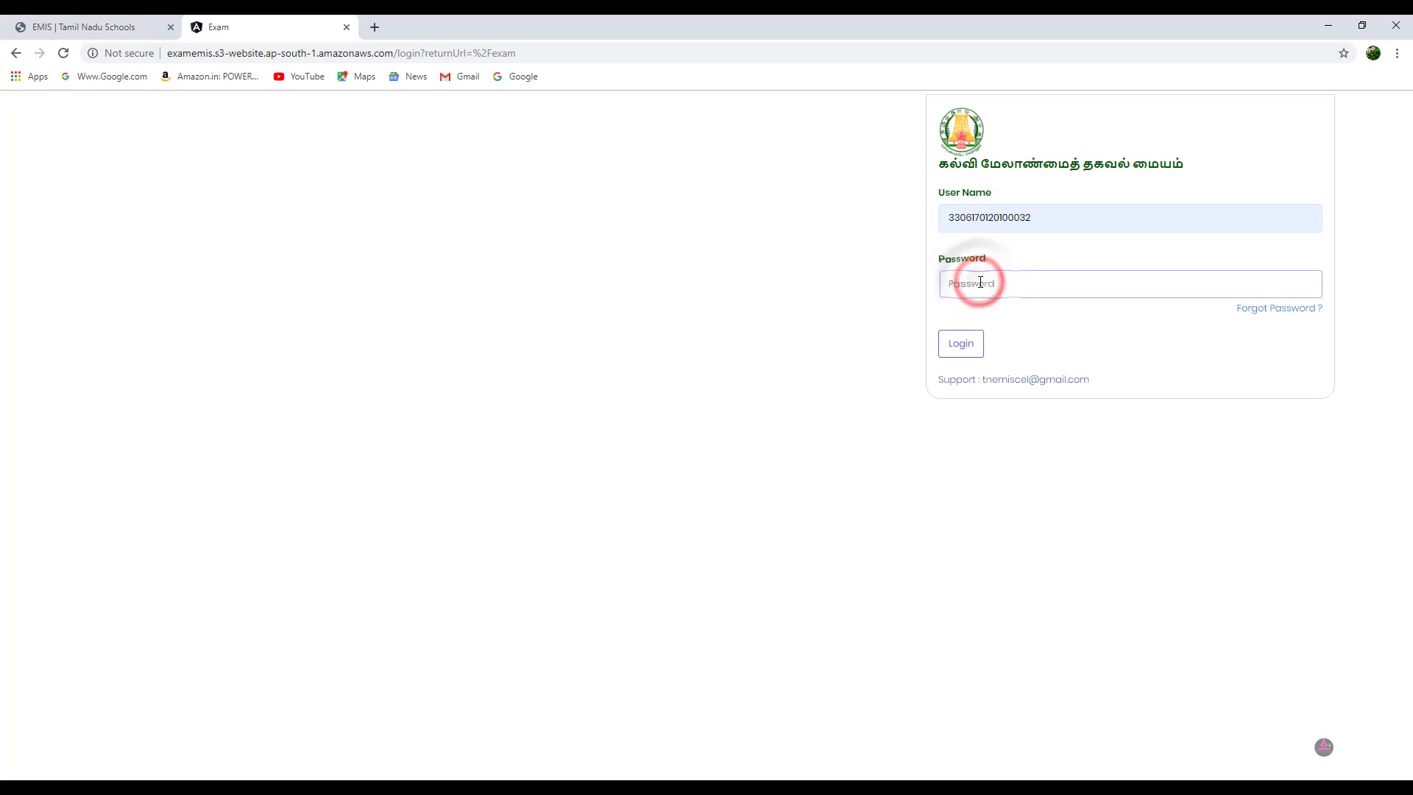
key("ctrl+v")
left_click(962, 349)
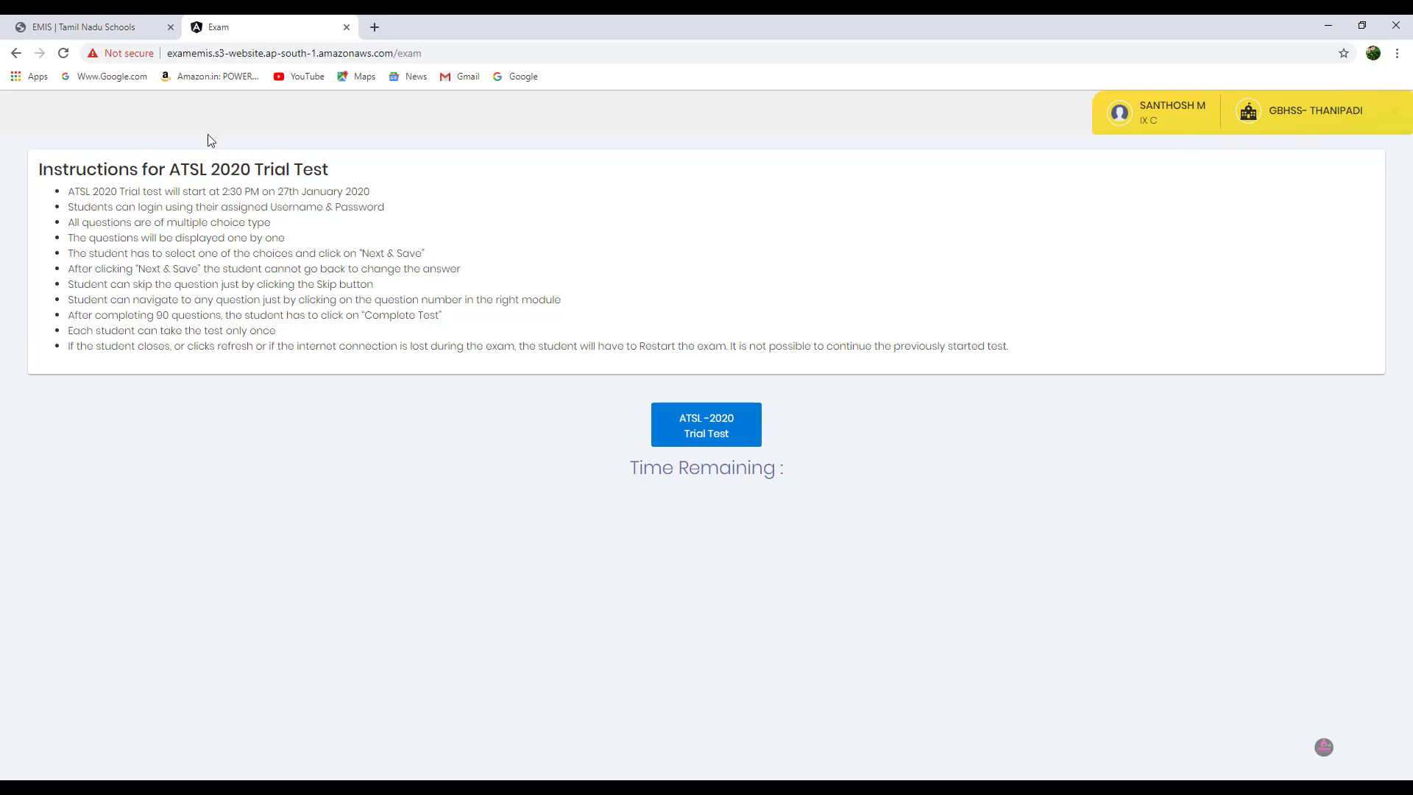
Step: Start the ATSL-2020 Trial Test from the instructions page
left_click(708, 434)
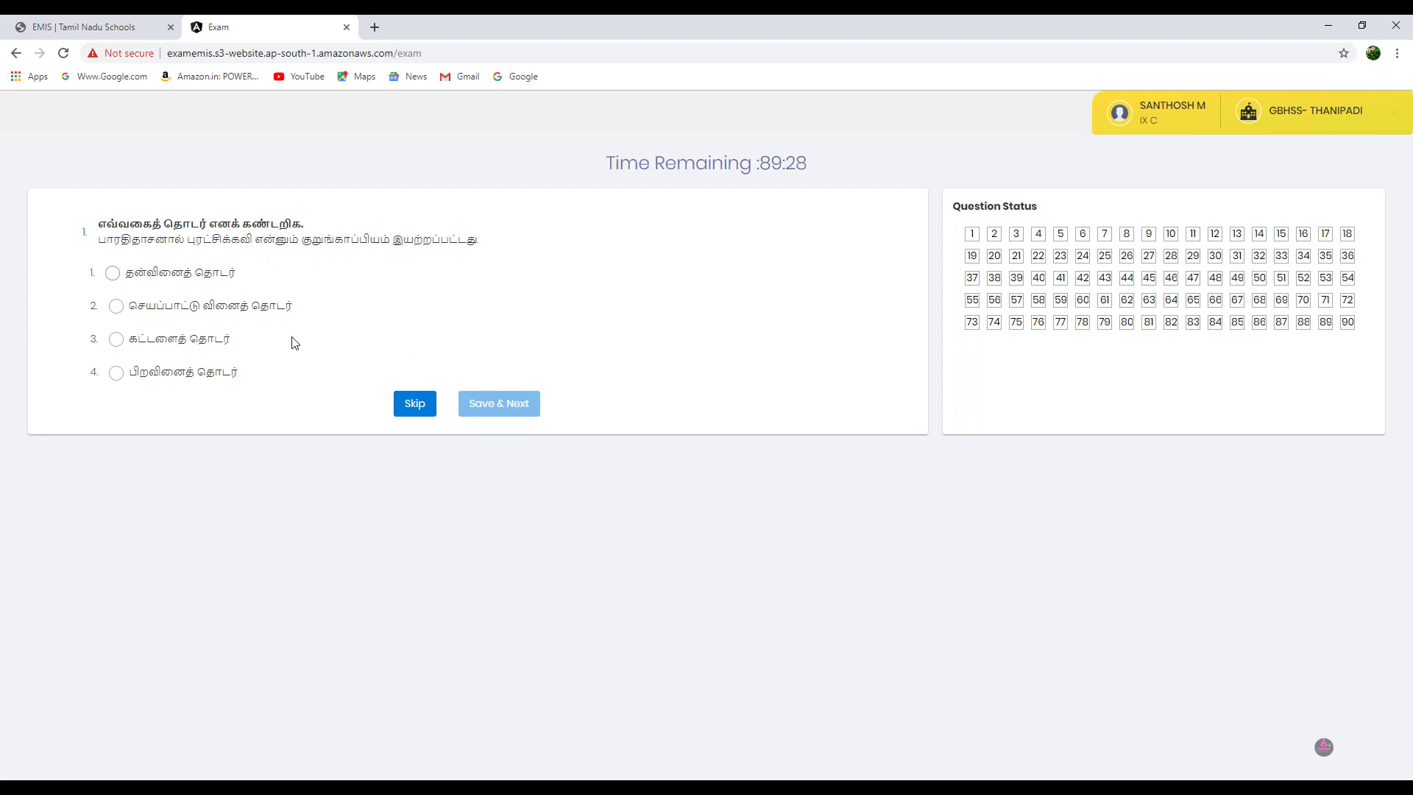
Step: Answer question 1 with option 2 and question 2 with option 4, saving each
left_click(116, 306)
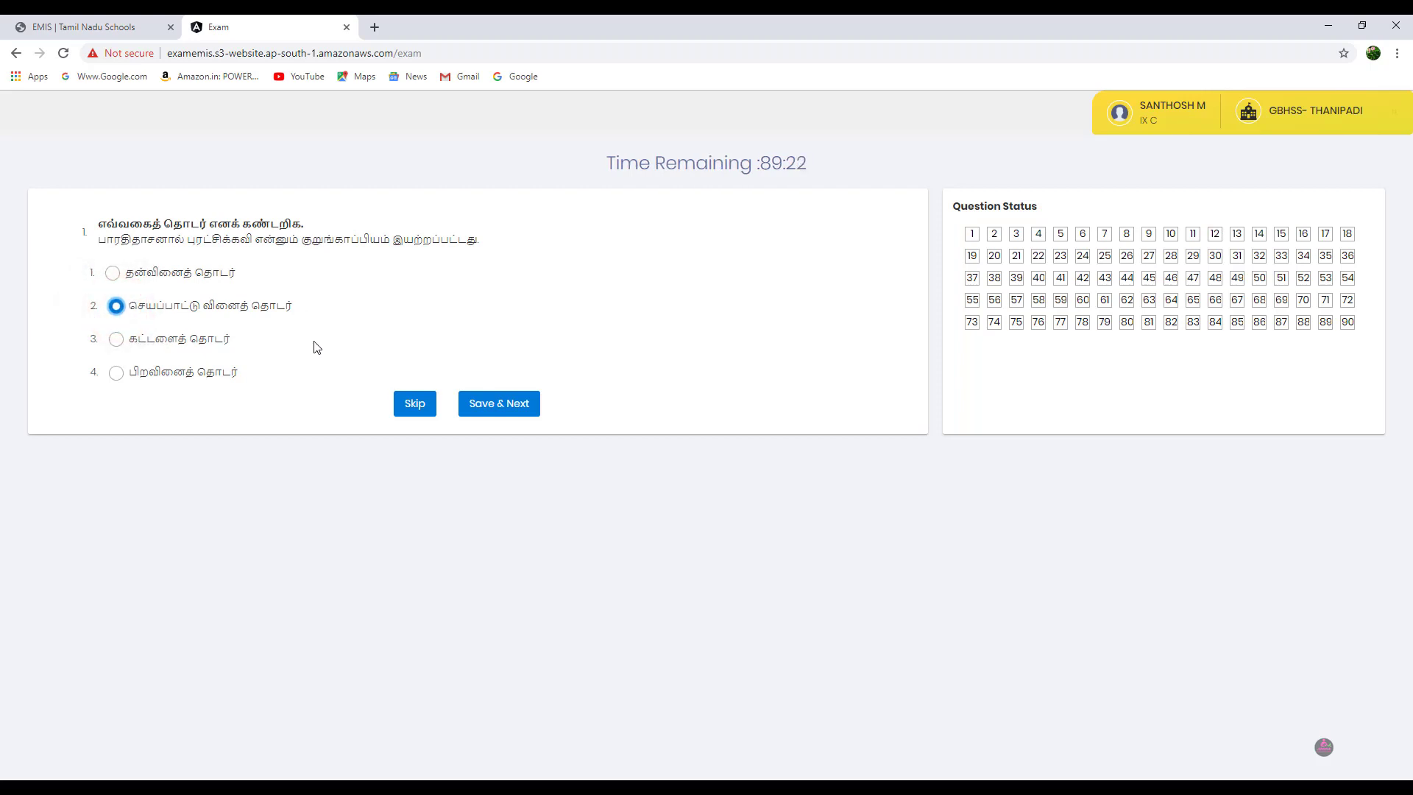
left_click(488, 409)
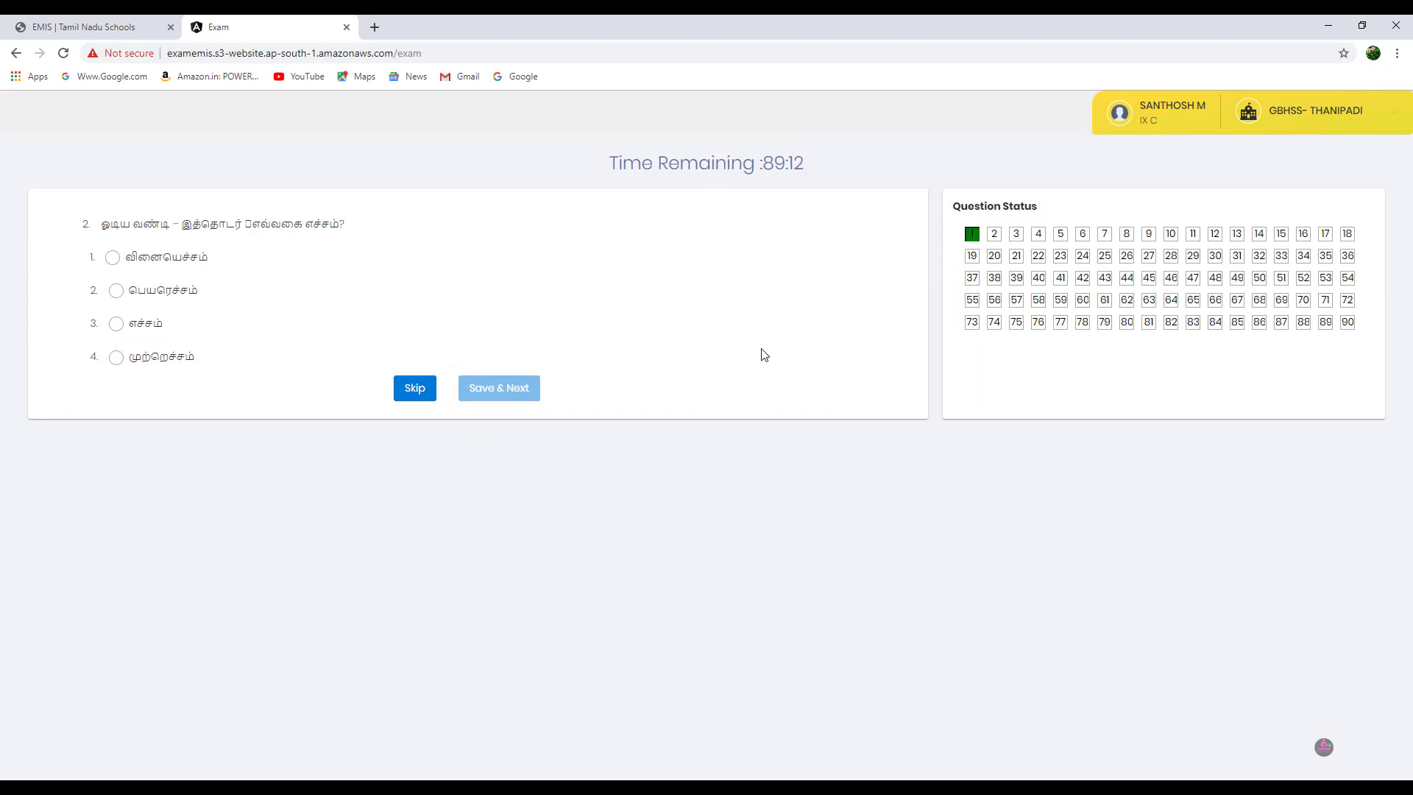
left_click(117, 359)
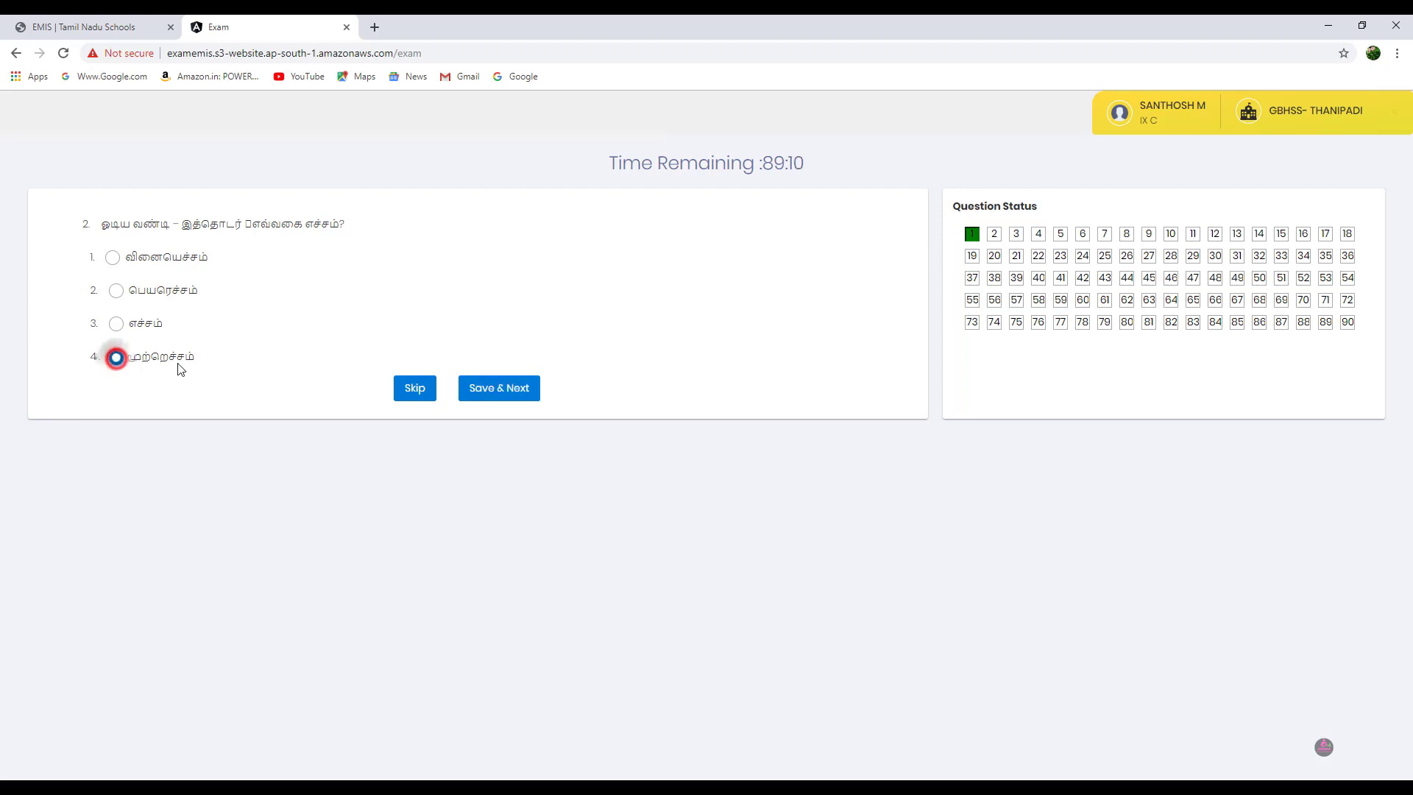
left_click(506, 390)
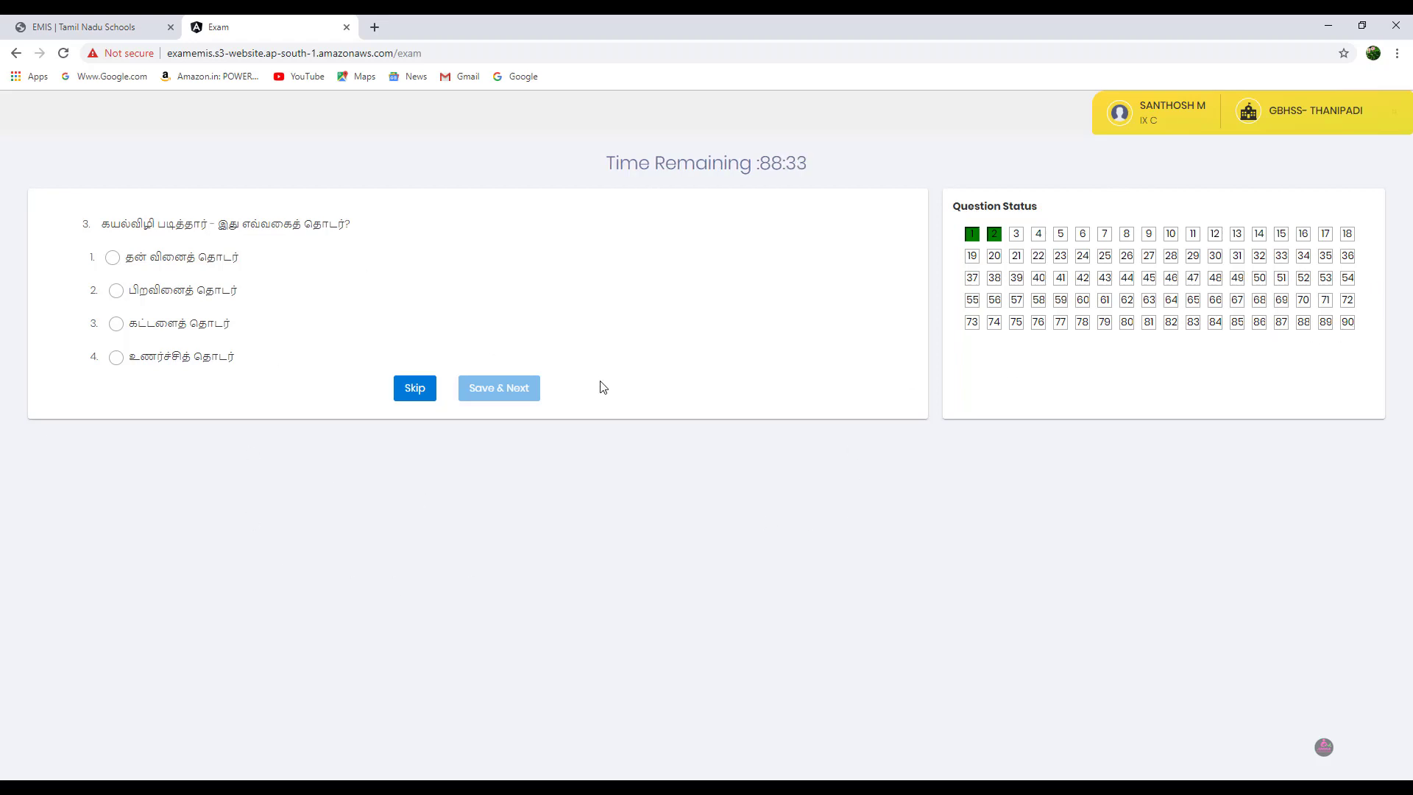
Step: Skip question 3, then answer question 4 with option 1 and save it
left_click(418, 400)
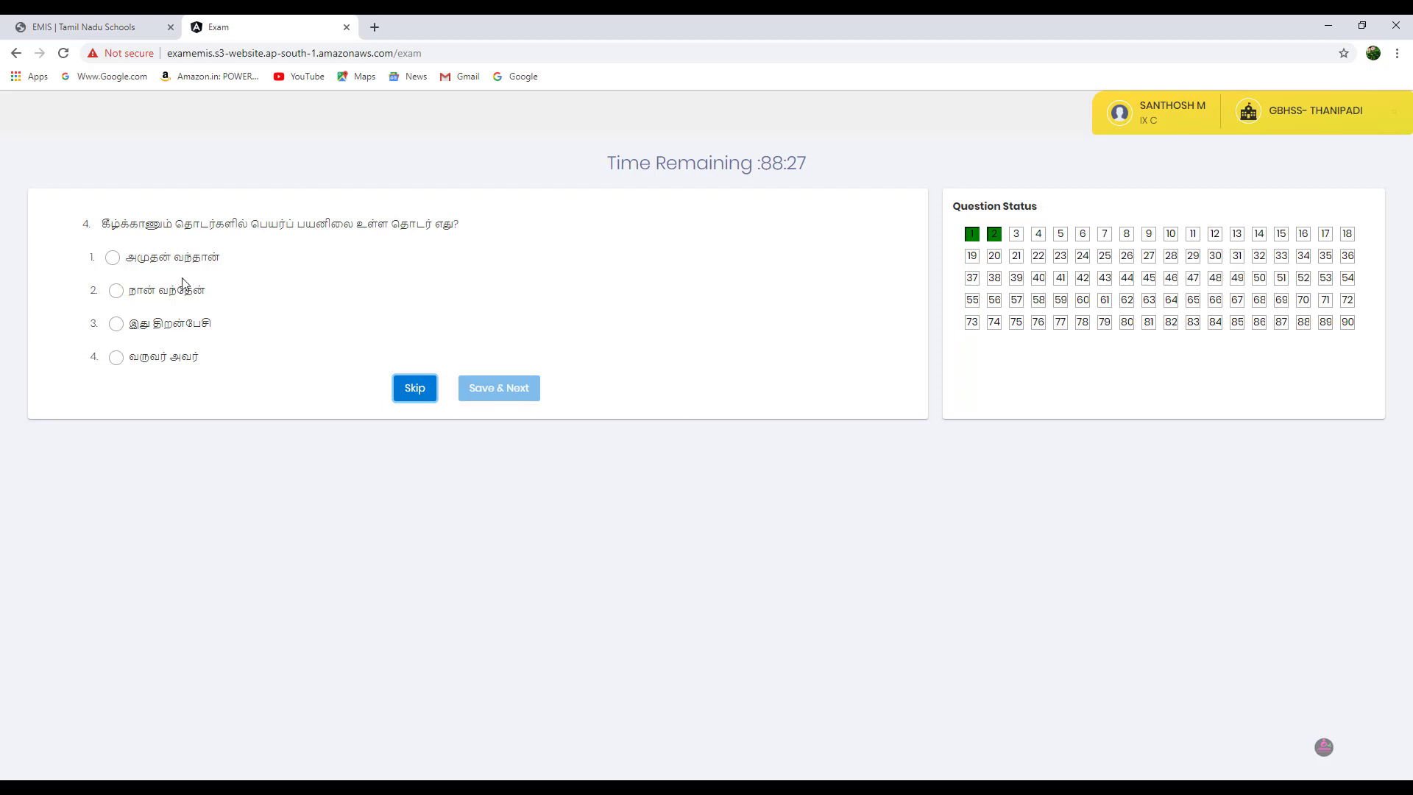
left_click(114, 261)
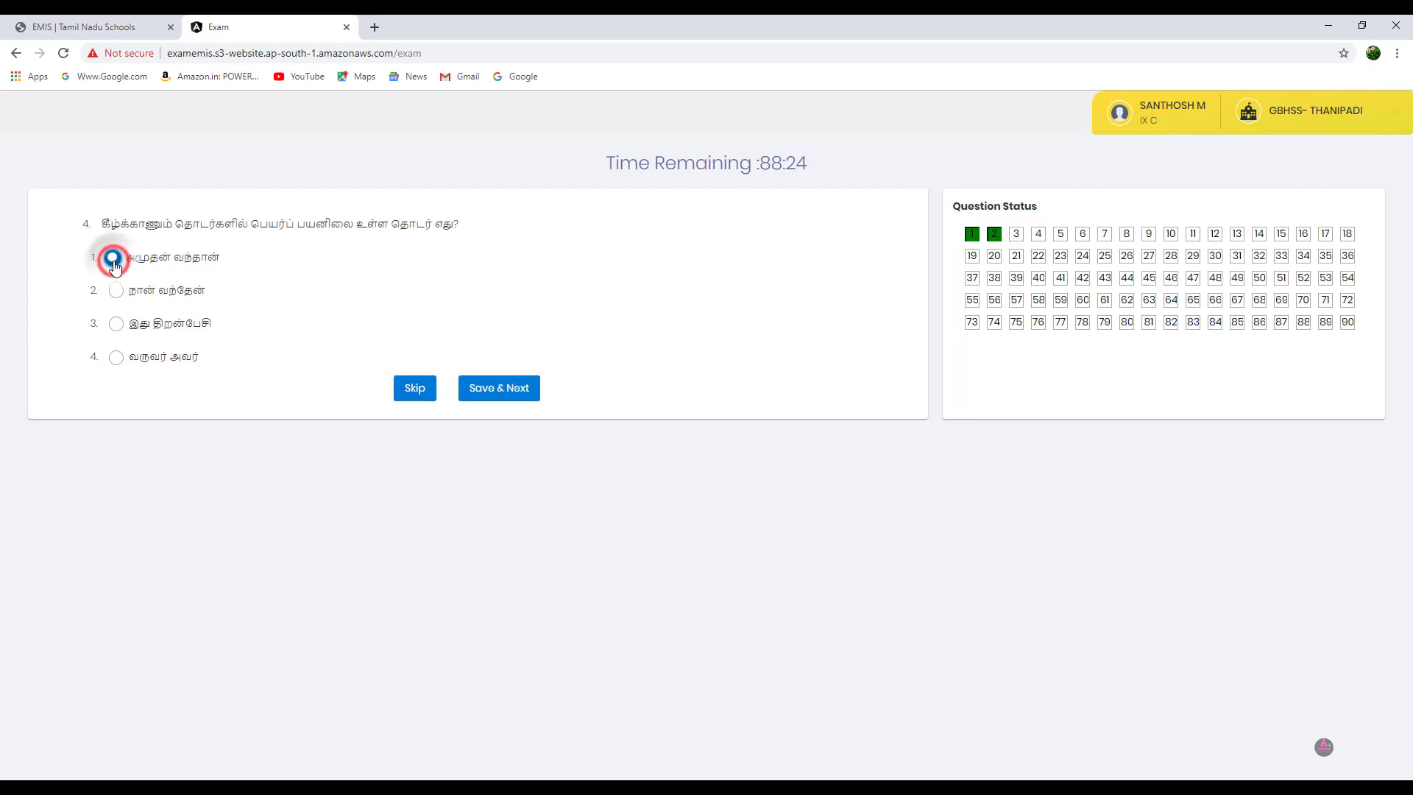
left_click(513, 392)
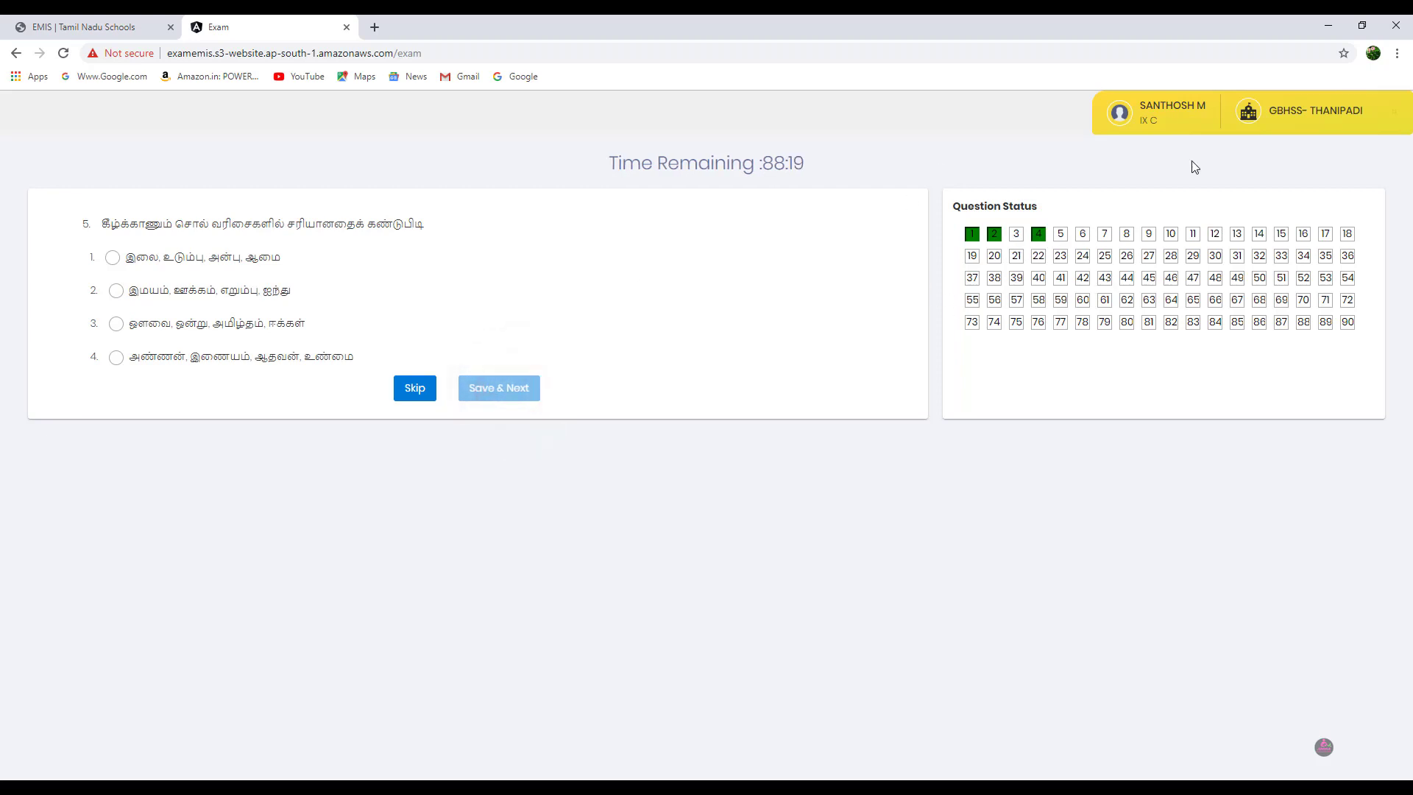
Step: Return to question 3, save option 1 as its answer, and close the exam window
left_click(1017, 234)
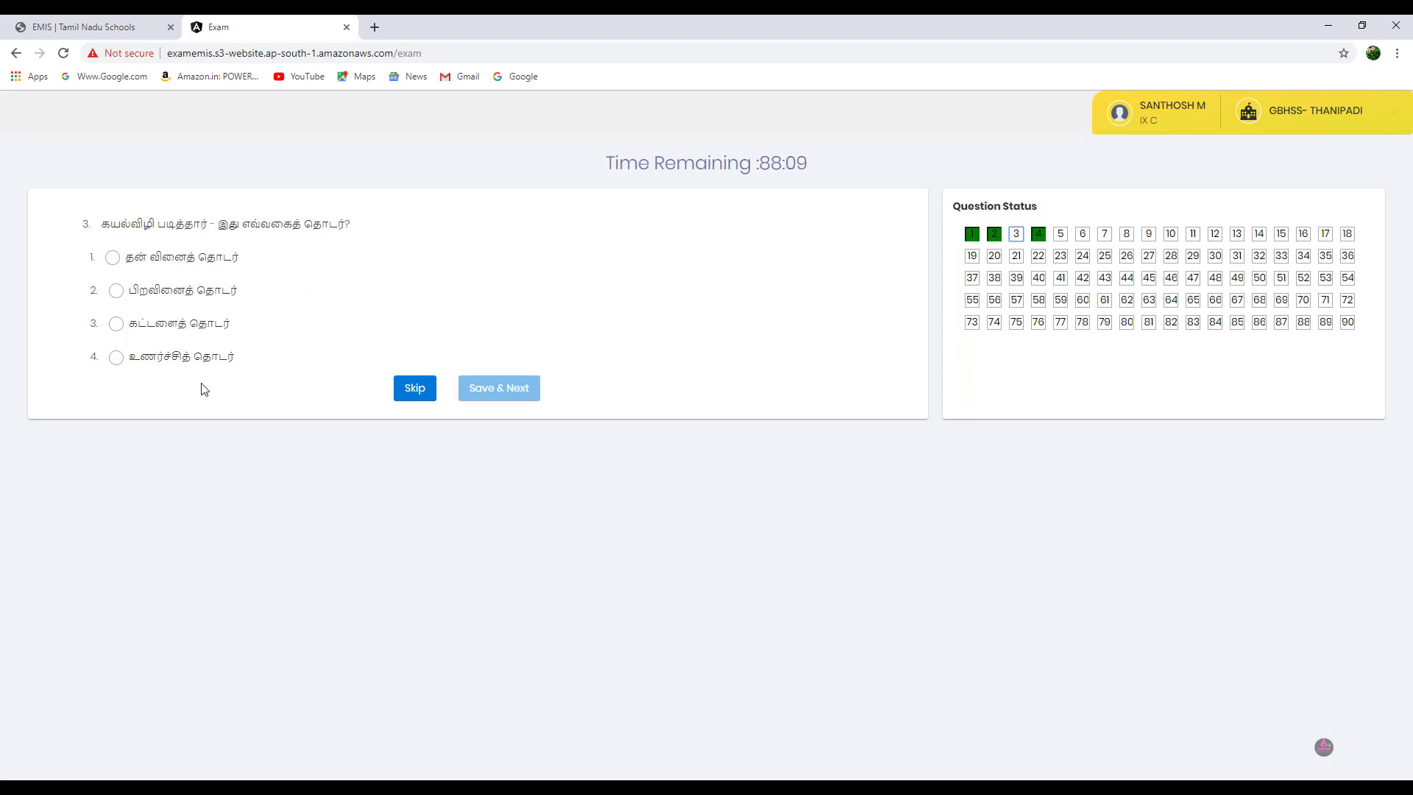
left_click(113, 257)
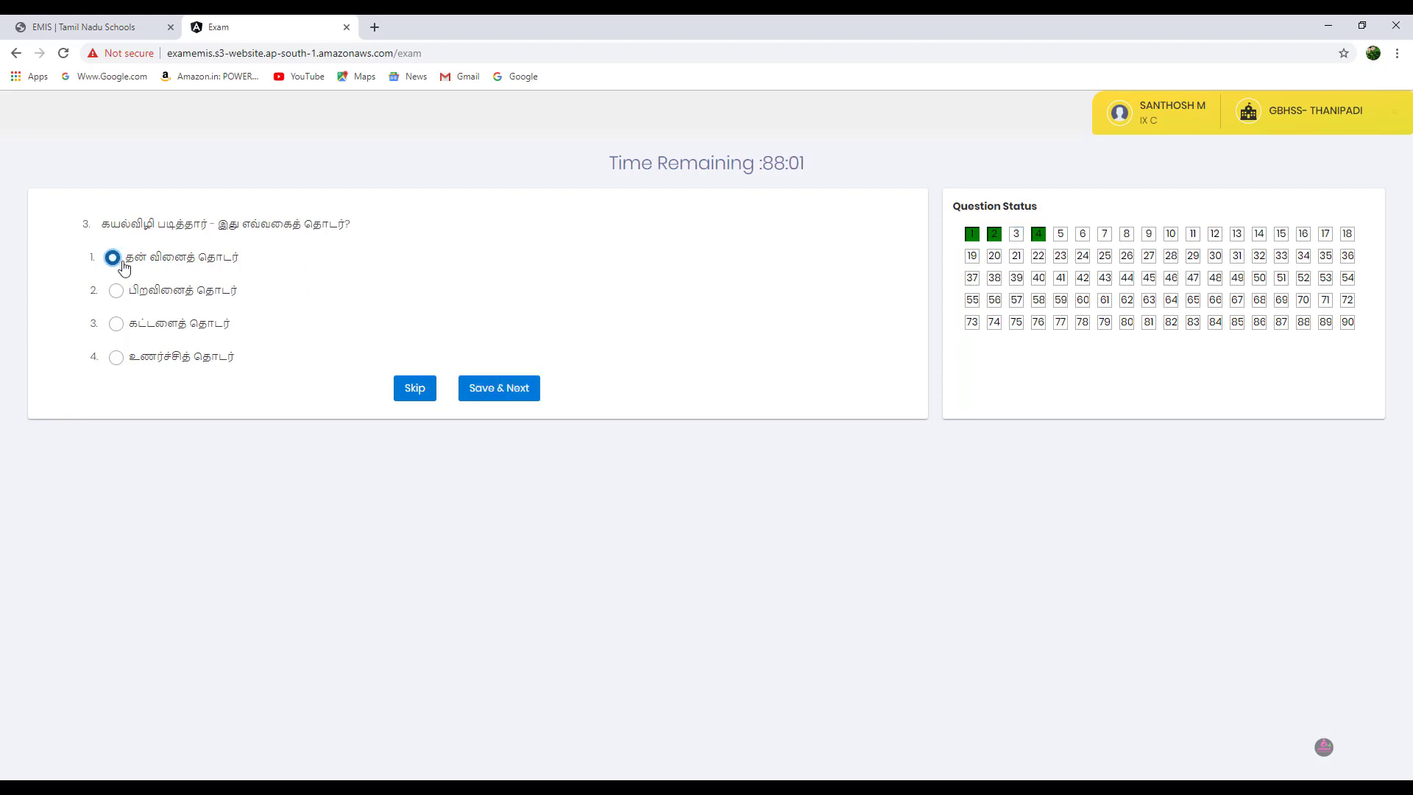
left_click(489, 388)
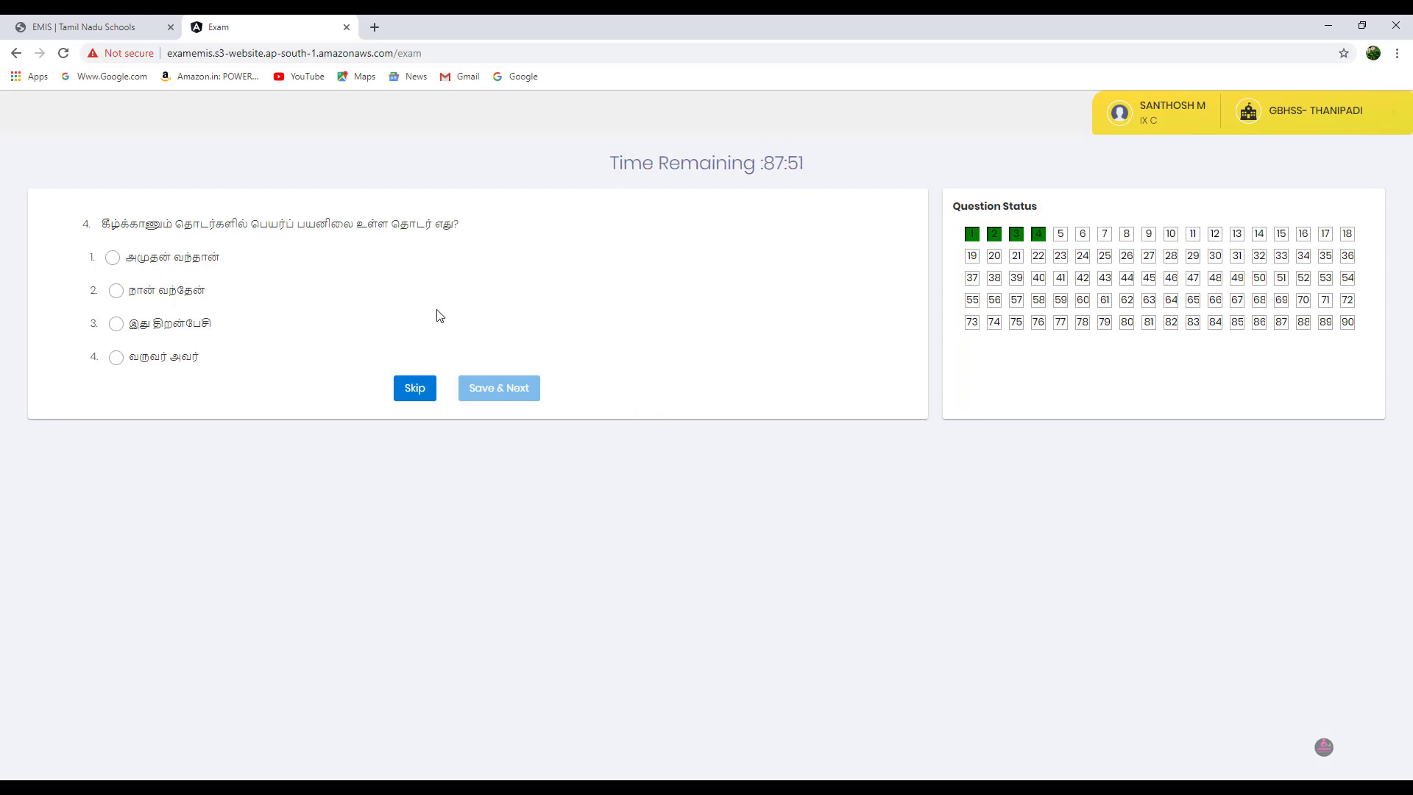
left_click(1397, 29)
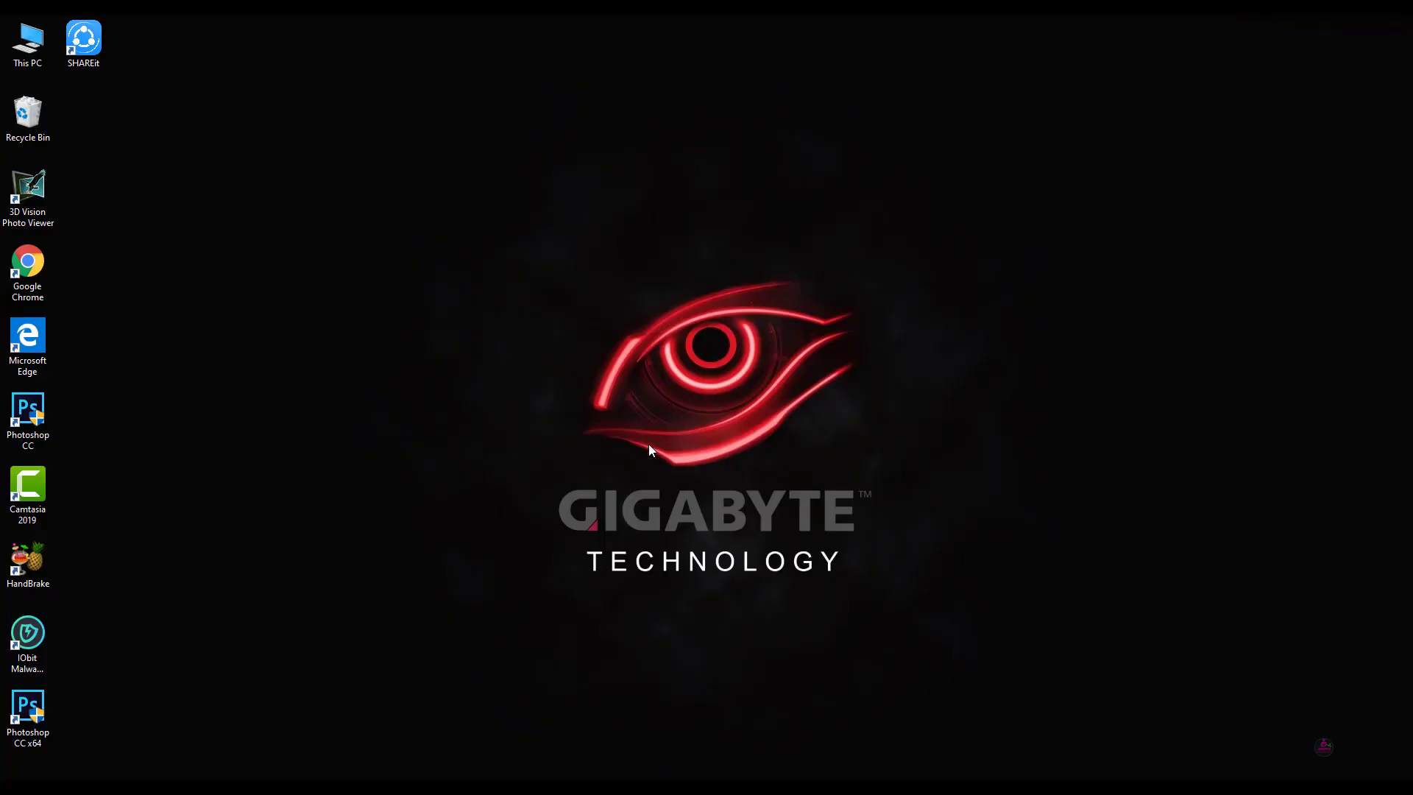